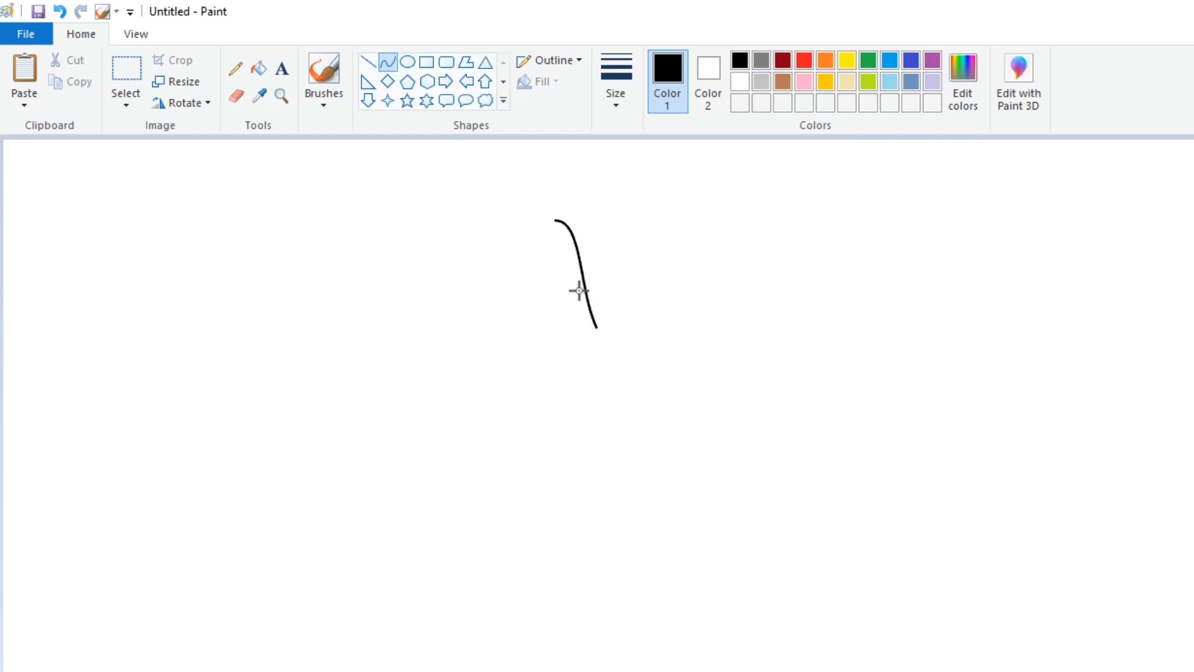
# - Draw the first calla lily's wavy rim, folded lip and trumpet-shaped body with black curves in the canvas's upper middle
pyautogui.moveTo(623, 197)
pyautogui.mouseDown()
pyautogui.moveTo(578, 229)
pyautogui.moveTo(544, 226)
pyautogui.moveTo(554, 165)
pyautogui.moveTo(647, 171)
pyautogui.moveTo(629, 155)
pyautogui.moveTo(650, 172)
pyautogui.moveTo(723, 170)
pyautogui.moveTo(716, 214)
pyautogui.mouseUp()
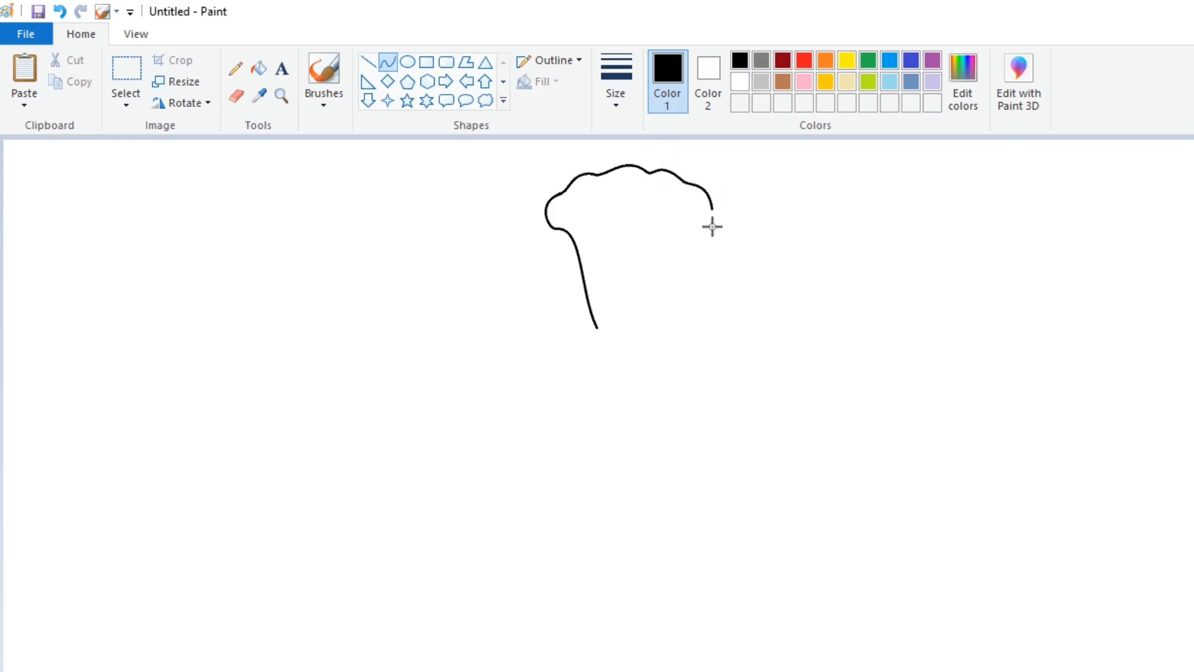
pyautogui.moveTo(702, 233)
pyautogui.mouseDown()
pyautogui.moveTo(709, 208)
pyautogui.moveTo(654, 247)
pyautogui.moveTo(613, 328)
pyautogui.mouseUp()
pyautogui.moveTo(630, 288)
pyautogui.mouseDown()
pyautogui.moveTo(640, 288)
pyautogui.moveTo(637, 315)
pyautogui.mouseUp()
pyautogui.moveTo(627, 252); pyautogui.dragTo(600, 292)
pyautogui.moveTo(584, 233)
pyautogui.mouseDown()
pyautogui.moveTo(688, 200)
pyautogui.moveTo(622, 227)
pyautogui.mouseUp()
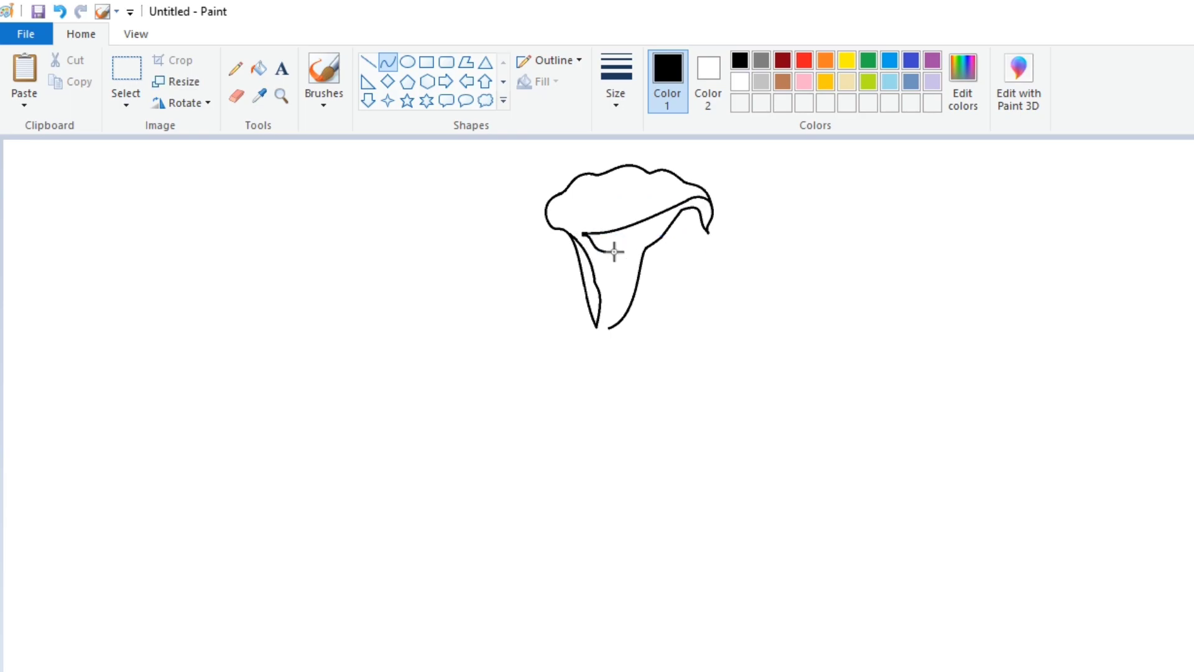
# - Finish the first lily's folded lip and add a small central spadix and an inner fold along the rim's outer edge
pyautogui.moveTo(624, 249)
pyautogui.mouseDown()
pyautogui.moveTo(618, 260)
pyautogui.moveTo(619, 239)
pyautogui.mouseUp()
pyautogui.moveTo(626, 207)
pyautogui.mouseDown()
pyautogui.moveTo(620, 197)
pyautogui.moveTo(621, 210)
pyautogui.moveTo(563, 228)
pyautogui.moveTo(551, 206)
pyautogui.moveTo(645, 204)
pyautogui.mouseUp()
pyautogui.hotkey('ctrl', 'z')
pyautogui.moveTo(563, 202); pyautogui.dragTo(558, 221)
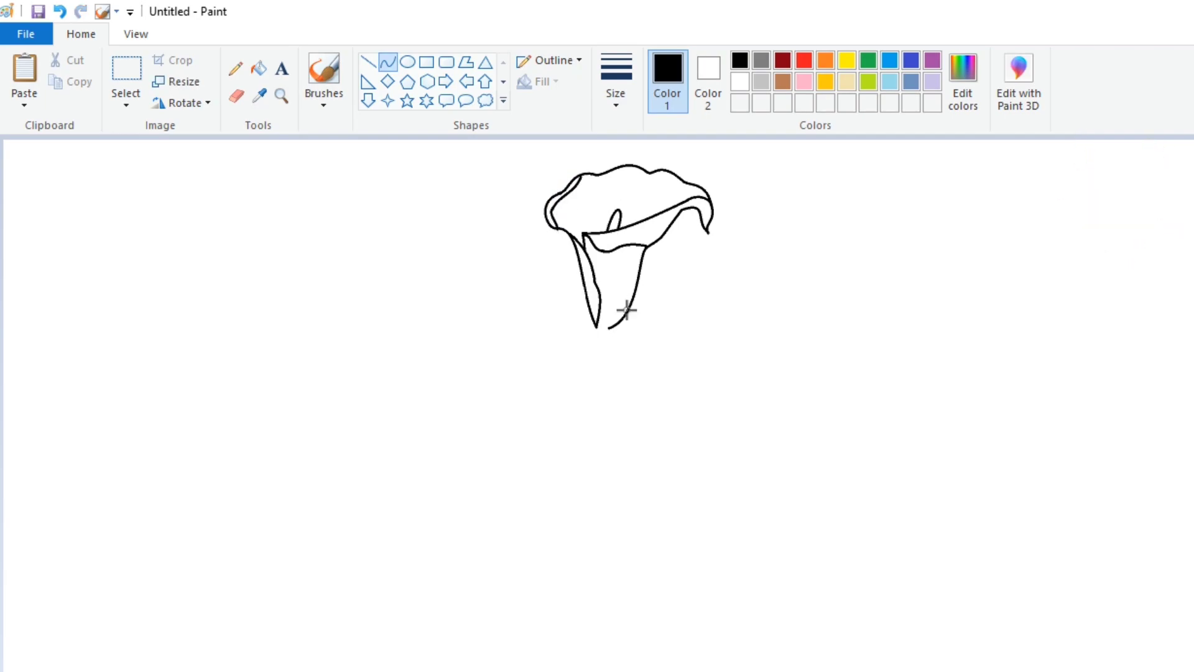
# - Draw the first lily's long curved stem as two parallel lines running down from the flower's base
pyautogui.moveTo(612, 329)
pyautogui.mouseDown()
pyautogui.moveTo(560, 538)
pyautogui.moveTo(566, 495)
pyautogui.mouseUp()
pyautogui.moveTo(597, 408)
pyautogui.mouseDown()
pyautogui.moveTo(612, 334)
pyautogui.moveTo(552, 503)
pyautogui.mouseUp()
pyautogui.moveTo(592, 355); pyautogui.dragTo(585, 429)
pyautogui.moveTo(565, 495); pyautogui.dragTo(542, 649)
pyautogui.moveTo(535, 573)
pyautogui.mouseDown()
pyautogui.moveTo(547, 496)
pyautogui.moveTo(640, 554)
pyautogui.moveTo(552, 501)
pyautogui.moveTo(525, 647)
pyautogui.moveTo(547, 525)
pyautogui.moveTo(552, 568)
pyautogui.moveTo(536, 550)
pyautogui.mouseUp()
pyautogui.click(525, 573)
pyautogui.hotkey('ctrl', 'z')
pyautogui.moveTo(550, 503); pyautogui.dragTo(525, 648)
pyautogui.moveTo(527, 597); pyautogui.dragTo(525, 554)
pyautogui.click(525, 555)
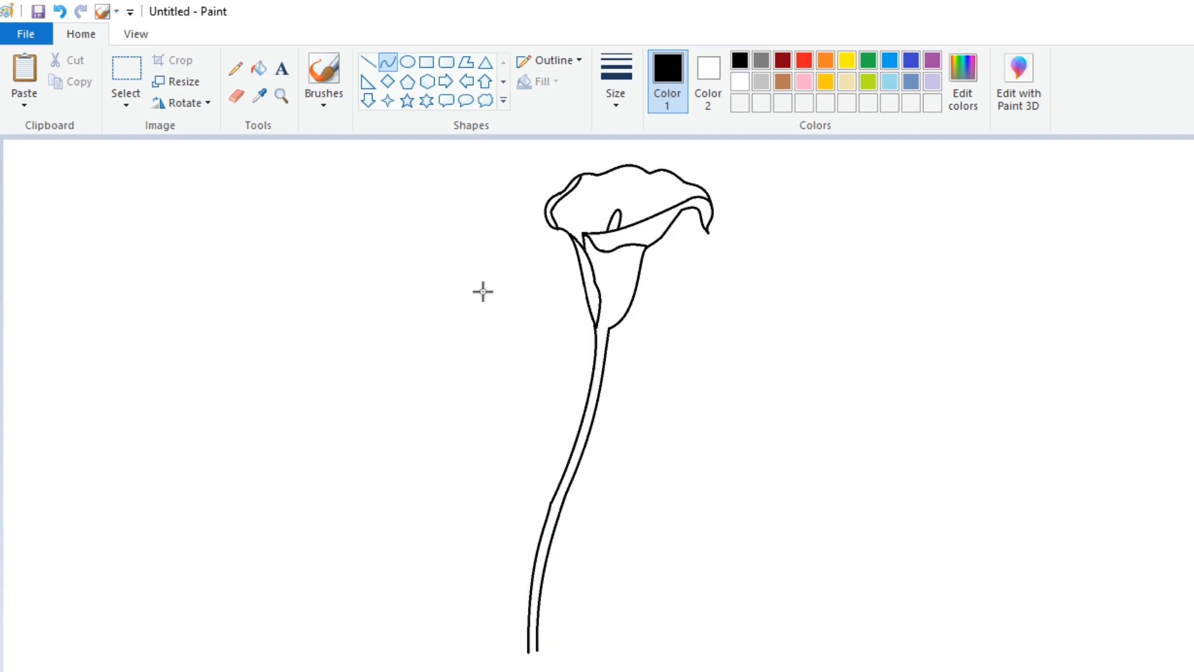
# - Draw the second lily's trumpet-shaped base and lower lip beside the first stem, below and to the left of the first flower
pyautogui.moveTo(548, 433)
pyautogui.mouseDown()
pyautogui.moveTo(493, 386)
pyautogui.moveTo(502, 416)
pyautogui.mouseUp()
pyautogui.click(494, 413)
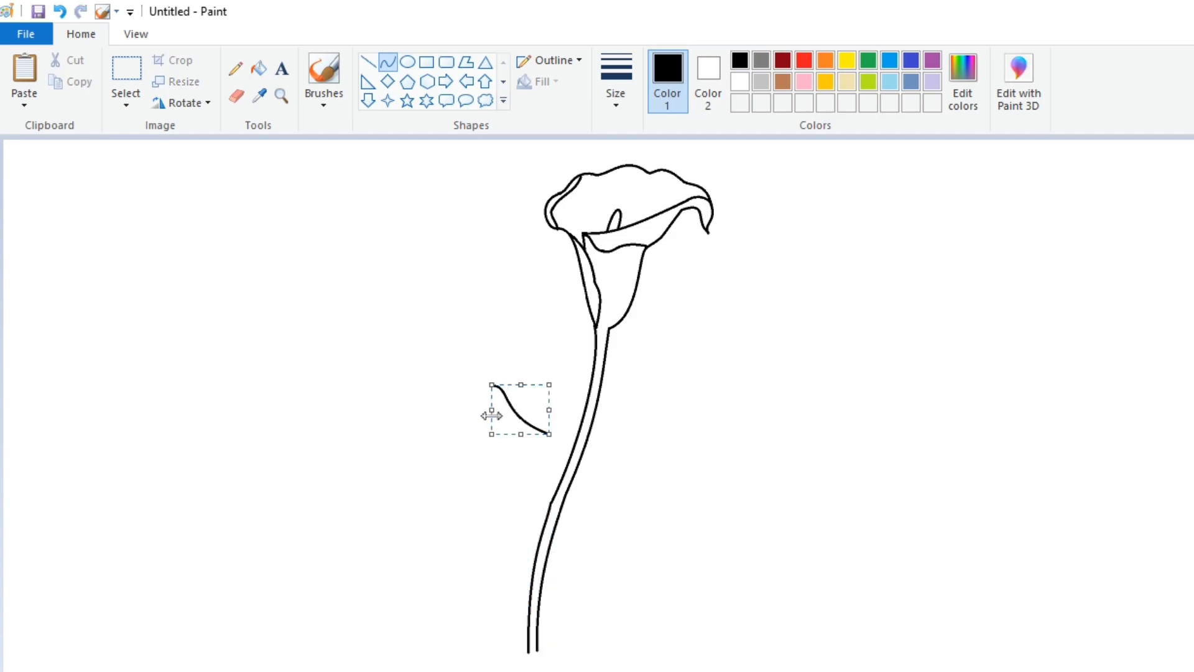
pyautogui.moveTo(562, 344); pyautogui.dragTo(556, 428)
pyautogui.moveTo(560, 379)
pyautogui.mouseDown()
pyautogui.moveTo(573, 395)
pyautogui.moveTo(563, 401)
pyautogui.mouseUp()
pyautogui.moveTo(494, 387)
pyautogui.mouseDown()
pyautogui.moveTo(554, 342)
pyautogui.moveTo(541, 381)
pyautogui.mouseUp()
pyautogui.click(556, 367)
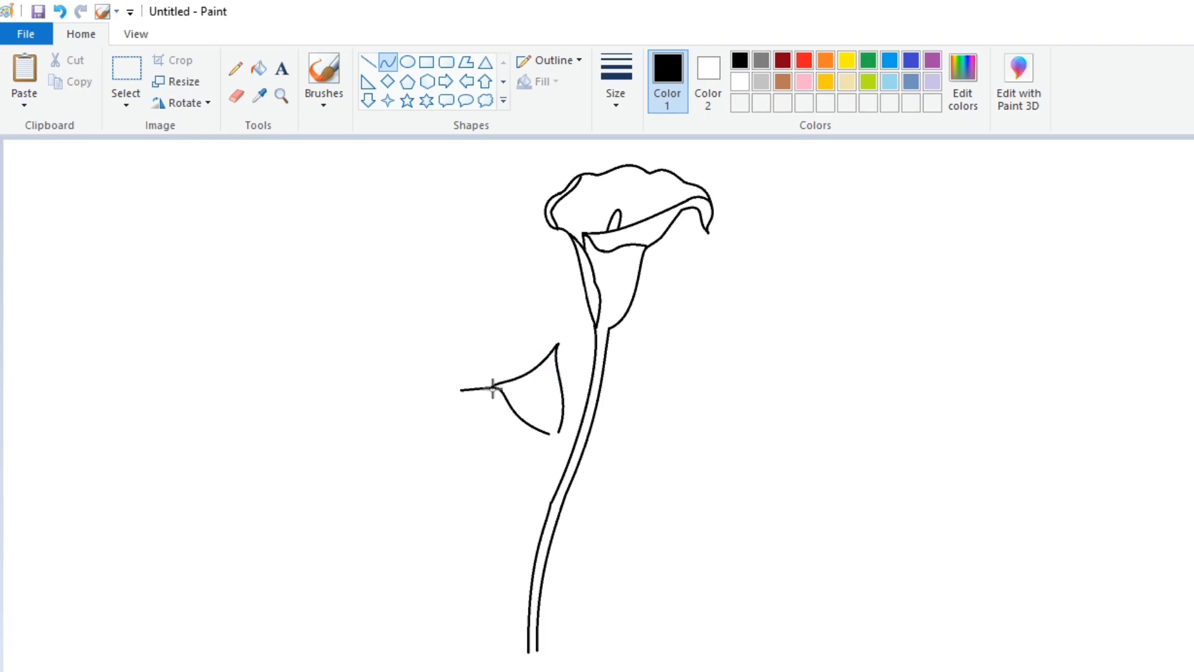
# - Draw the second lily's curled tip and rounded wavy petal outline, with an inner fold line and a spadix
pyautogui.moveTo(456, 393)
pyautogui.mouseDown()
pyautogui.moveTo(447, 406)
pyautogui.moveTo(443, 292)
pyautogui.mouseUp()
pyautogui.moveTo(441, 343)
pyautogui.mouseDown()
pyautogui.moveTo(396, 352)
pyautogui.moveTo(462, 296)
pyautogui.moveTo(478, 253)
pyautogui.moveTo(548, 294)
pyautogui.moveTo(541, 256)
pyautogui.moveTo(580, 326)
pyautogui.moveTo(486, 335)
pyautogui.moveTo(553, 351)
pyautogui.moveTo(535, 318)
pyautogui.mouseUp()
pyautogui.hotkey('ctrl', 'z')
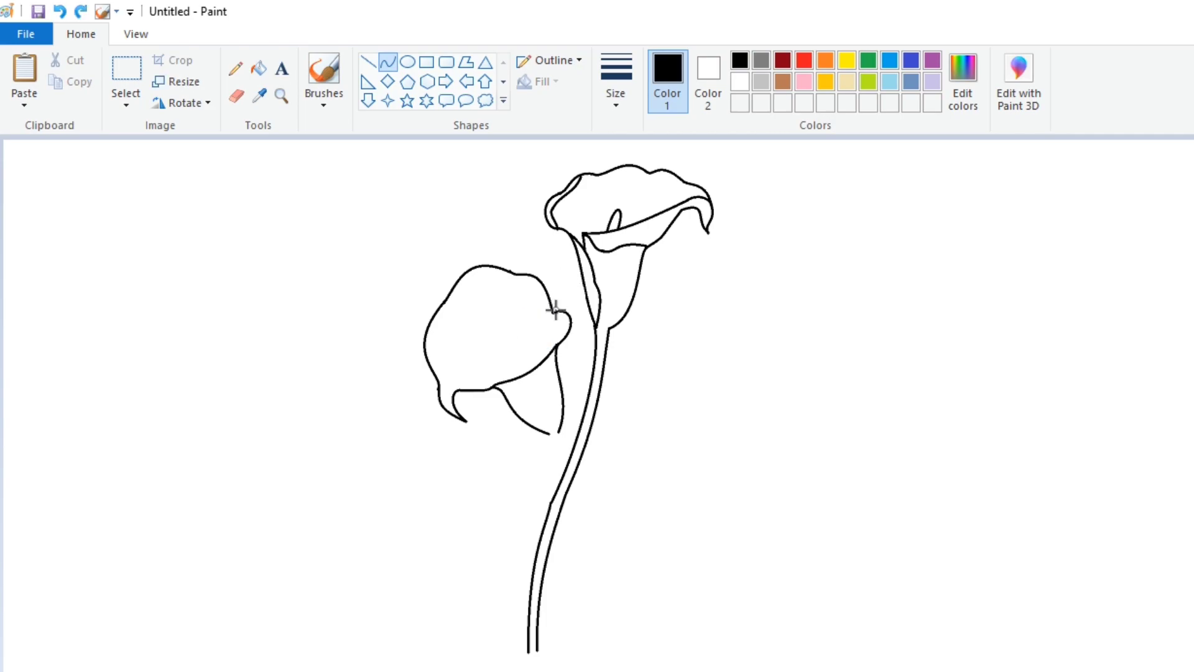
pyautogui.hotkey('ctrl', 'z')
pyautogui.moveTo(462, 336)
pyautogui.mouseDown()
pyautogui.moveTo(556, 344)
pyautogui.moveTo(493, 364)
pyautogui.moveTo(516, 349)
pyautogui.mouseUp()
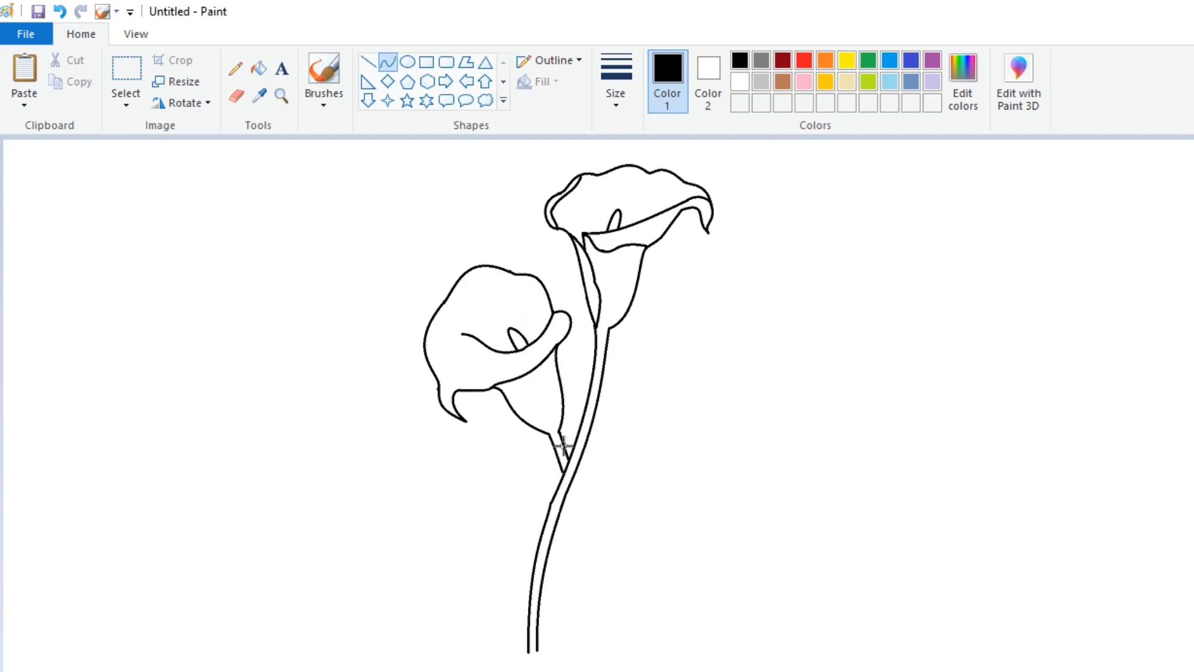
# - Extend the second lily's stem below the crossing with the first stem as two curved parallel lines
pyautogui.moveTo(568, 475); pyautogui.dragTo(613, 640)
pyautogui.moveTo(581, 479); pyautogui.dragTo(591, 569)
pyautogui.click(591, 569)
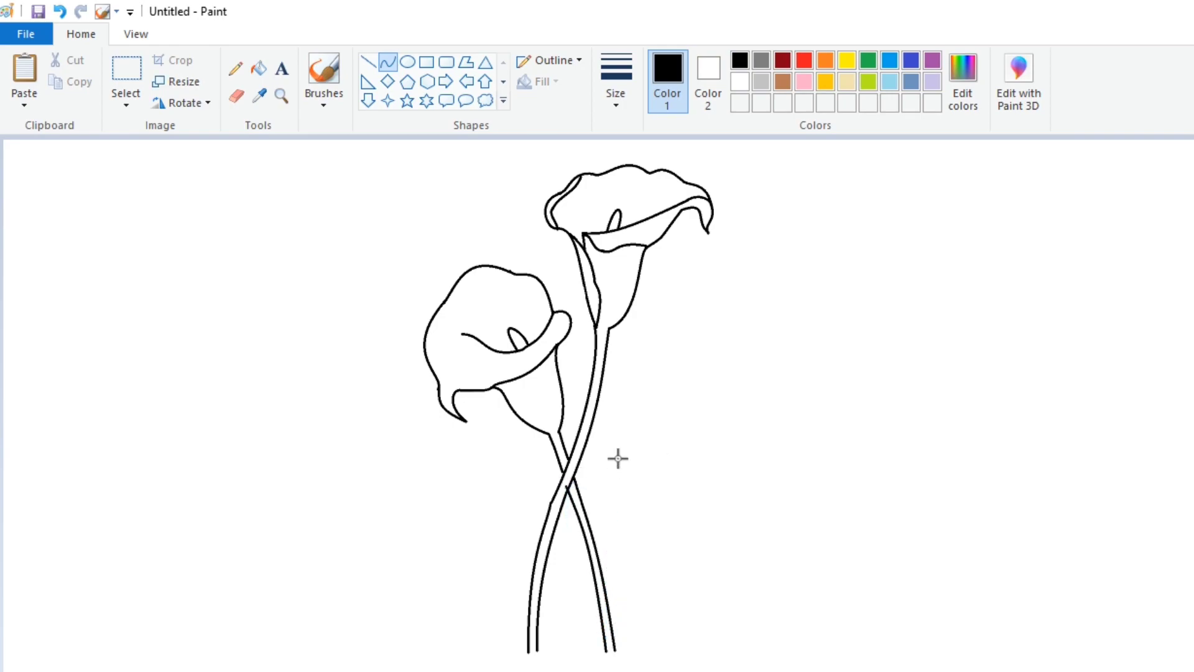
# - Draw a third calla lily right of the stems, with a trumpet base, wavy rim, inner fold and spadix
pyautogui.moveTo(622, 481)
pyautogui.mouseDown()
pyautogui.moveTo(612, 514)
pyautogui.moveTo(684, 478)
pyautogui.moveTo(644, 470)
pyautogui.moveTo(736, 446)
pyautogui.moveTo(726, 461)
pyautogui.mouseUp()
pyautogui.click(653, 485)
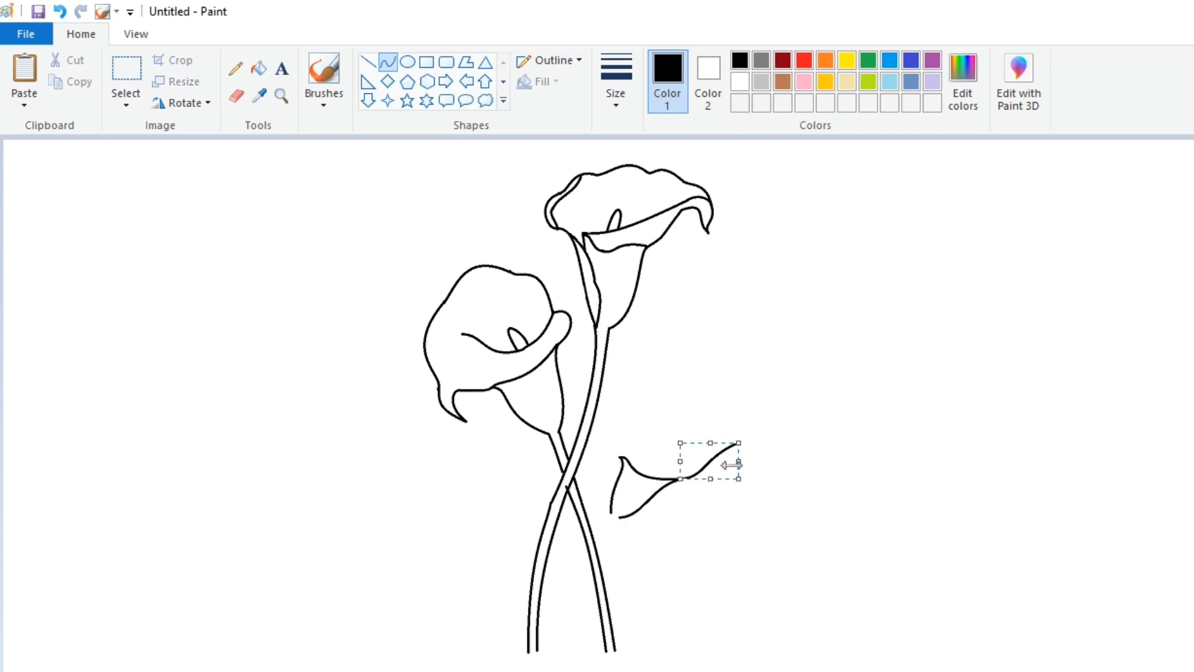
pyautogui.moveTo(701, 382); pyautogui.dragTo(744, 432)
pyautogui.hotkey('ctrl', 'z')
pyautogui.moveTo(726, 392)
pyautogui.mouseDown()
pyautogui.moveTo(737, 445)
pyautogui.moveTo(755, 413)
pyautogui.moveTo(741, 406)
pyautogui.mouseUp()
pyautogui.hotkey('ctrl', 'z')
pyautogui.moveTo(722, 392); pyautogui.dragTo(729, 385)
pyautogui.moveTo(655, 387)
pyautogui.mouseDown()
pyautogui.moveTo(697, 384)
pyautogui.moveTo(644, 371)
pyautogui.moveTo(619, 442)
pyautogui.moveTo(667, 459)
pyautogui.moveTo(659, 425)
pyautogui.mouseUp()
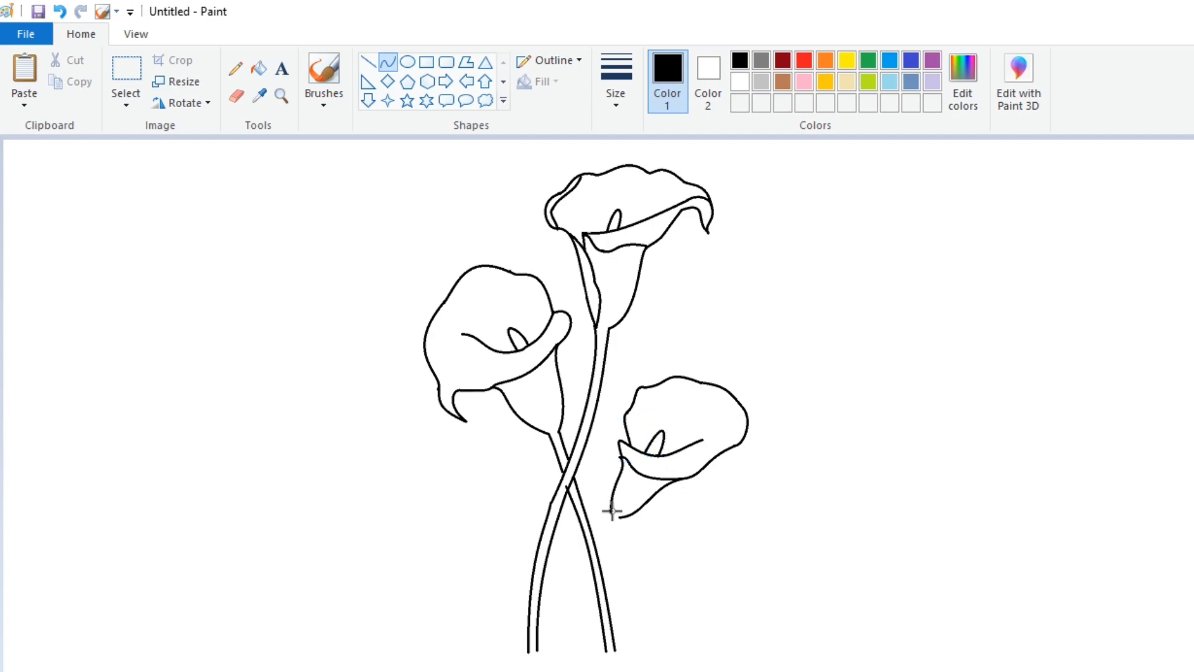
# - Draw the third lily's short stem and a tall pointed leaf rising between that flower and the first stem
pyautogui.moveTo(606, 546)
pyautogui.mouseDown()
pyautogui.moveTo(616, 535)
pyautogui.moveTo(645, 544)
pyautogui.mouseUp()
pyautogui.moveTo(723, 278)
pyautogui.mouseDown()
pyautogui.moveTo(626, 342)
pyautogui.moveTo(720, 315)
pyautogui.moveTo(627, 349)
pyautogui.moveTo(653, 304)
pyautogui.moveTo(733, 280)
pyautogui.mouseUp()
pyautogui.hotkey('ctrl', 'z')
pyautogui.moveTo(630, 348); pyautogui.dragTo(590, 489)
pyautogui.moveTo(607, 381); pyautogui.dragTo(616, 399)
pyautogui.click(627, 419)
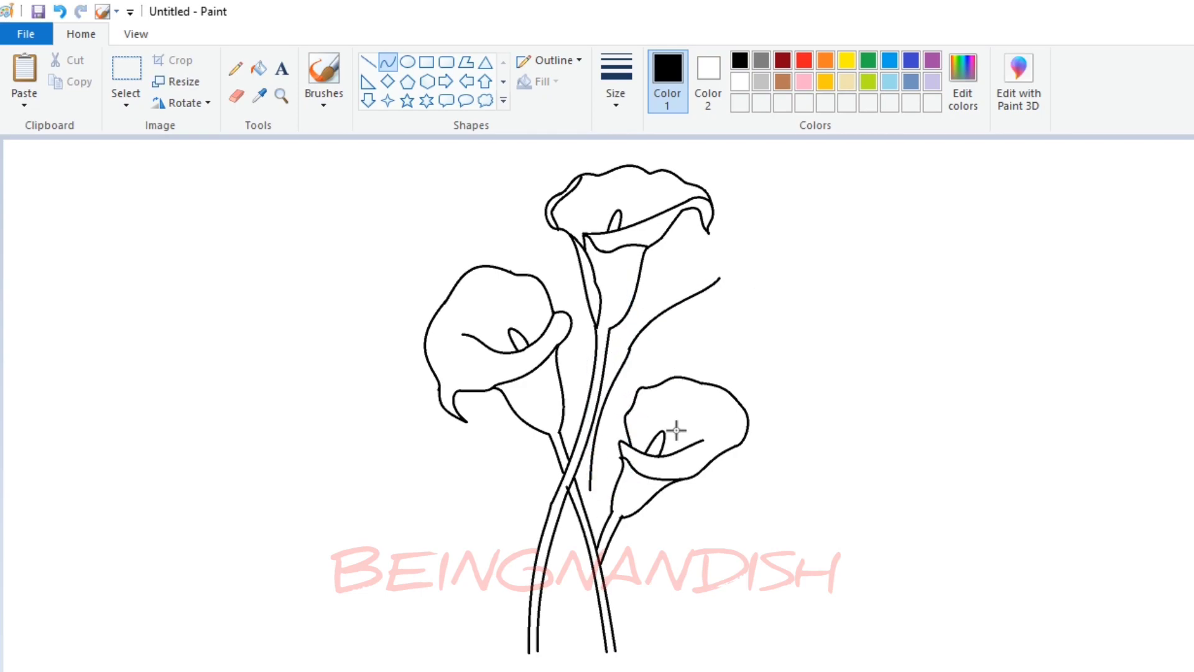
pyautogui.moveTo(712, 302)
pyautogui.mouseDown()
pyautogui.moveTo(683, 379)
pyautogui.moveTo(712, 299)
pyautogui.moveTo(701, 347)
pyautogui.mouseUp()
pyautogui.hotkey('ctrl', 'z')
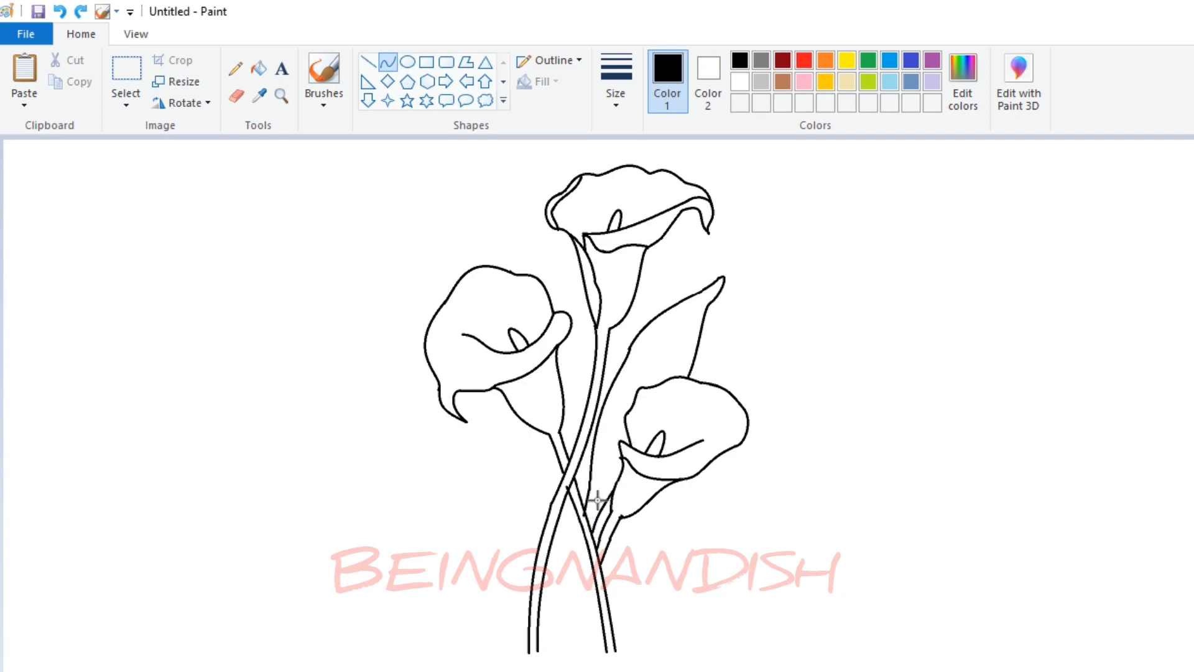
# - Draw a broad curved leaf across the lower stems, with its tip pointing left and its base at the second stem
pyautogui.moveTo(441, 568)
pyautogui.mouseDown()
pyautogui.moveTo(538, 489)
pyautogui.moveTo(480, 472)
pyautogui.mouseUp()
pyautogui.moveTo(433, 570); pyautogui.dragTo(473, 551)
pyautogui.hotkey('ctrl', 'z')
pyautogui.moveTo(535, 490); pyautogui.dragTo(581, 547)
pyautogui.moveTo(440, 568); pyautogui.dragTo(582, 546)
pyautogui.moveTo(510, 553); pyautogui.dragTo(476, 571)
pyautogui.hotkey('ctrl', 'z')
pyautogui.moveTo(539, 545); pyautogui.dragTo(584, 547)
# - Draw the broad leaf's curved stalk and continue the remaining stem ends beneath the crossing
pyautogui.moveTo(561, 545)
pyautogui.mouseDown()
pyautogui.moveTo(565, 535)
pyautogui.moveTo(573, 602)
pyautogui.moveTo(579, 548)
pyautogui.moveTo(592, 566)
pyautogui.moveTo(591, 660)
pyautogui.moveTo(568, 606)
pyautogui.mouseUp()
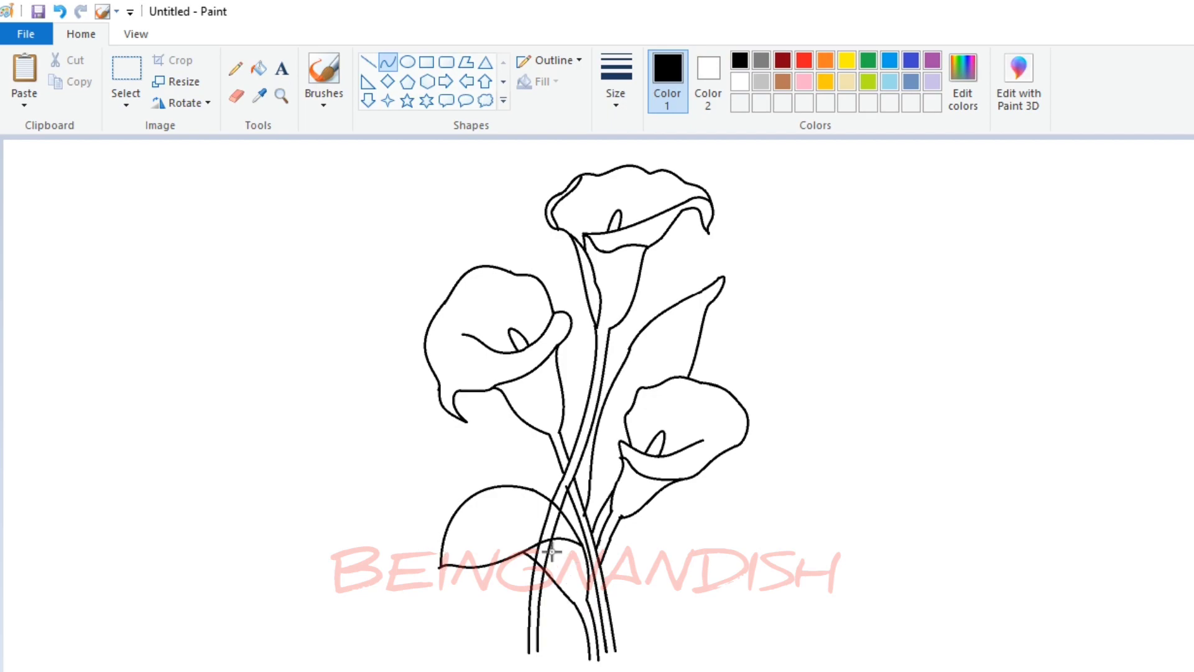
pyautogui.moveTo(571, 587)
pyautogui.mouseDown()
pyautogui.moveTo(588, 575)
pyautogui.moveTo(578, 553)
pyautogui.moveTo(571, 567)
pyautogui.mouseUp()
pyautogui.hotkey('ctrl', 'z')
pyautogui.moveTo(591, 626); pyautogui.dragTo(571, 651)
pyautogui.hotkey('ctrl', 'z')
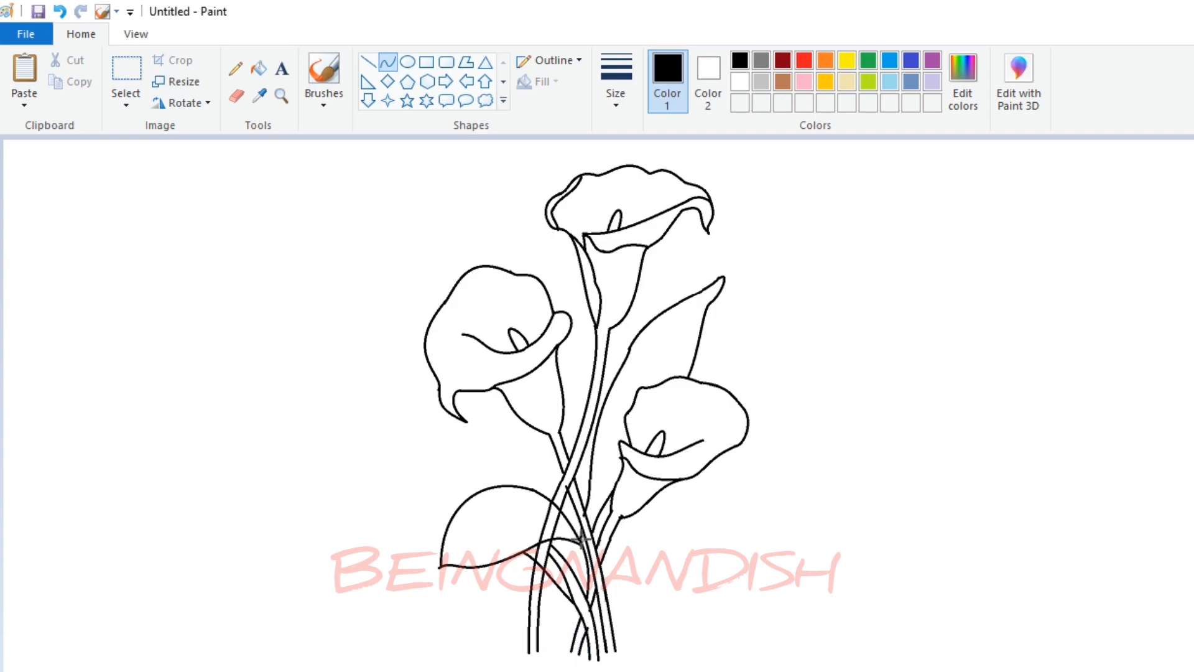
pyautogui.moveTo(557, 629); pyautogui.dragTo(574, 601)
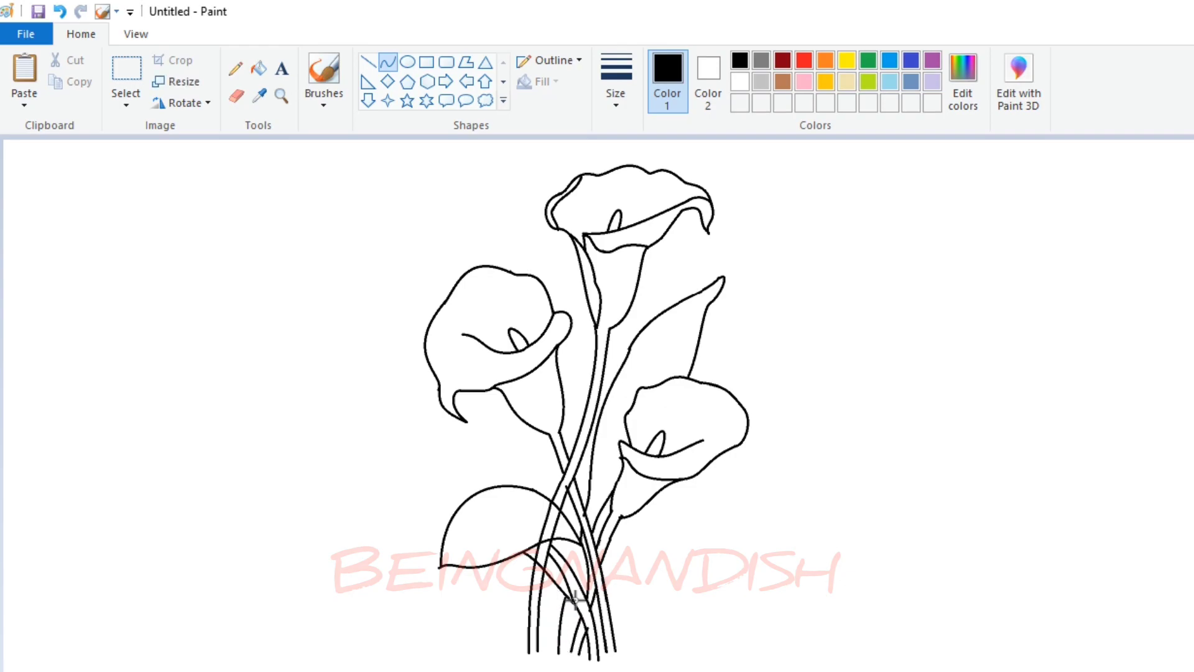
# - Erase the stem lines that cross the broad leaf and its stalk so the leaf lies in front
pyautogui.click(236, 95)
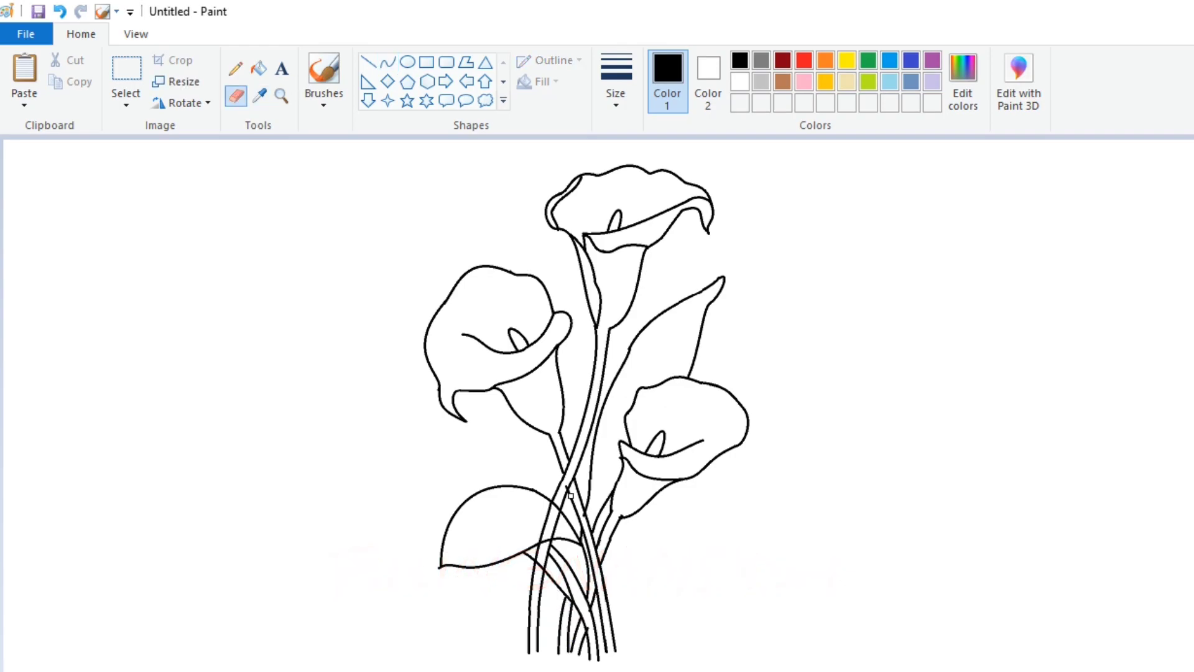
pyautogui.click(136, 34)
pyautogui.scroll(3, 758, 506)
pyautogui.scroll(-3, 758, 506)
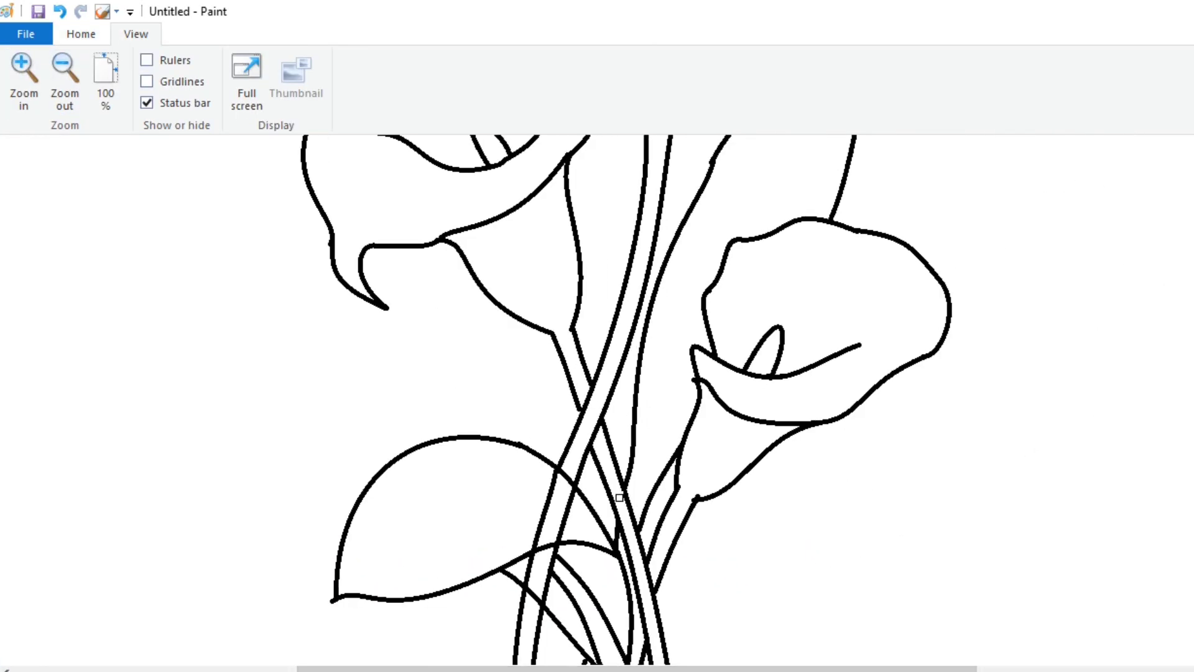
pyautogui.scroll(-2, 689, 380)
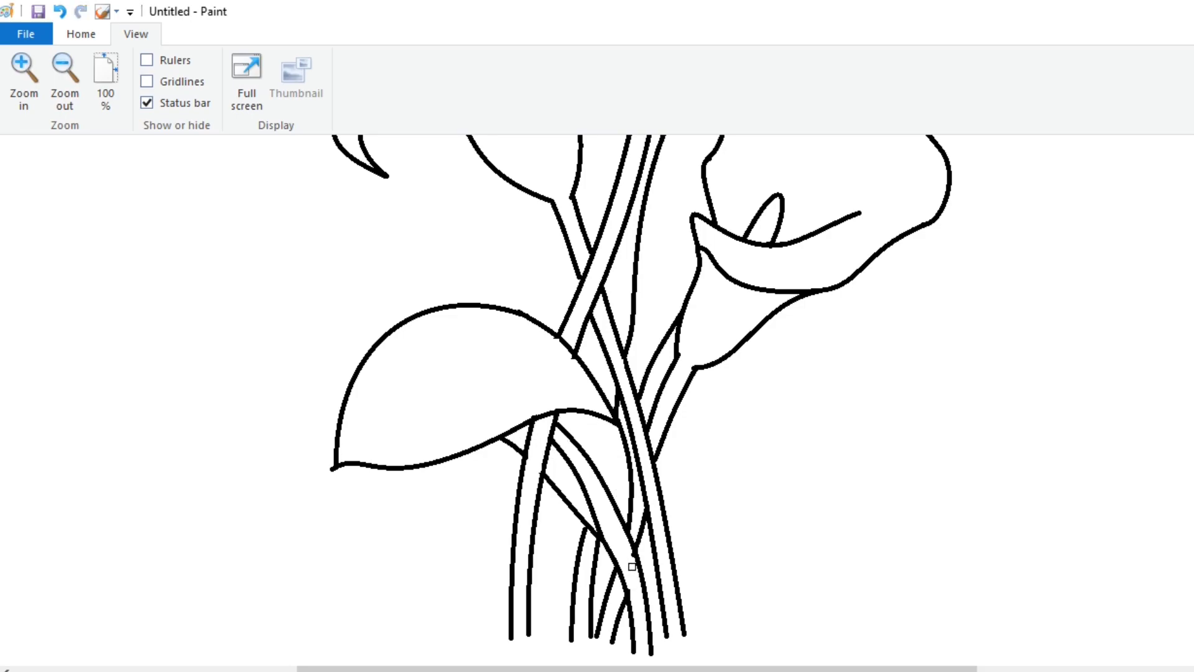
# - Erase the first stem's segments between the broad leaf and its stalk, and redraw the stalk's edge up to the leaf with a curve
pyautogui.click(65, 71)
pyautogui.scroll(2, 597, 643)
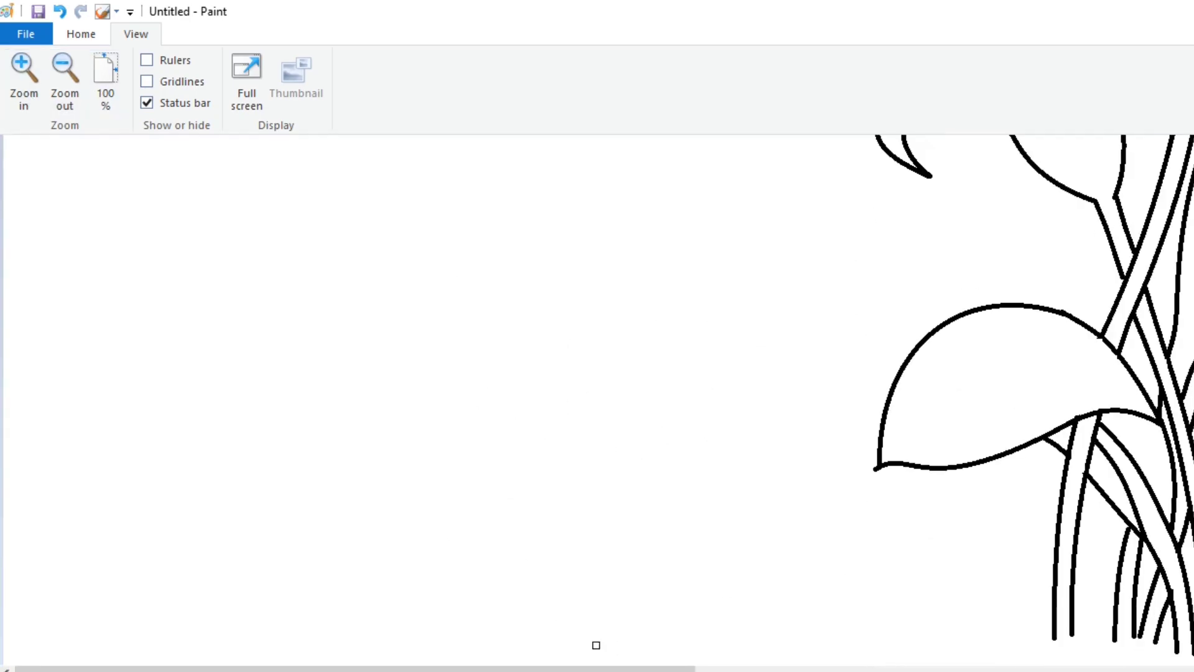
pyautogui.hscroll(5, 598, 642)
pyautogui.click(81, 34)
pyautogui.moveTo(593, 458); pyautogui.dragTo(616, 476)
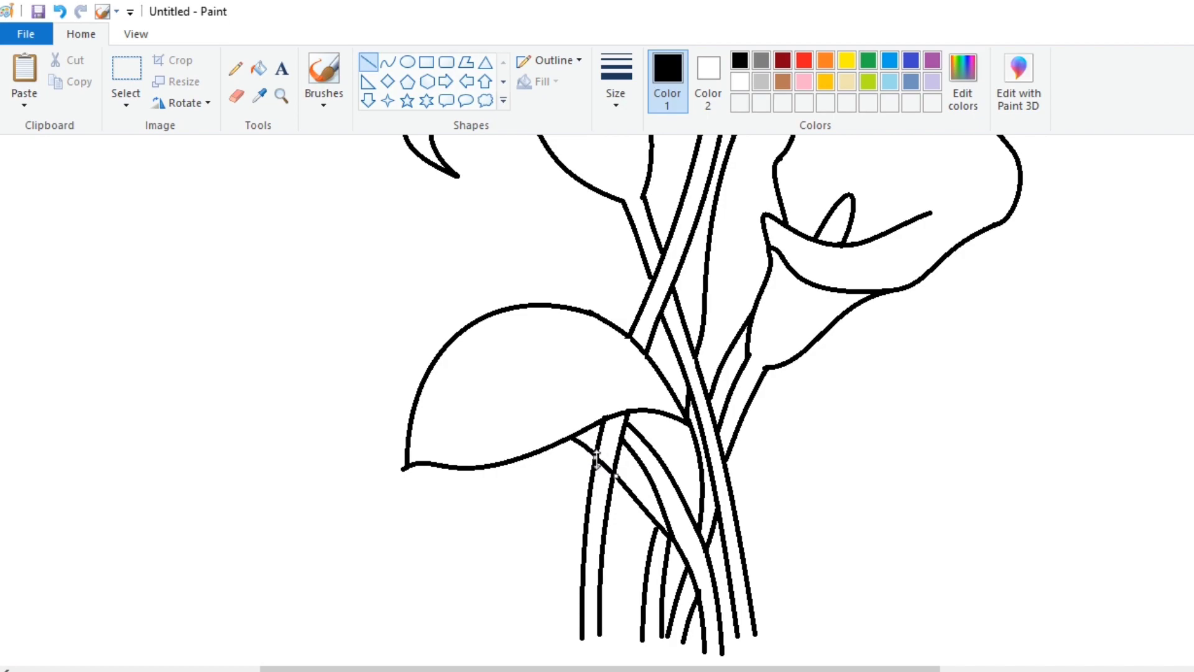
pyautogui.click(237, 96)
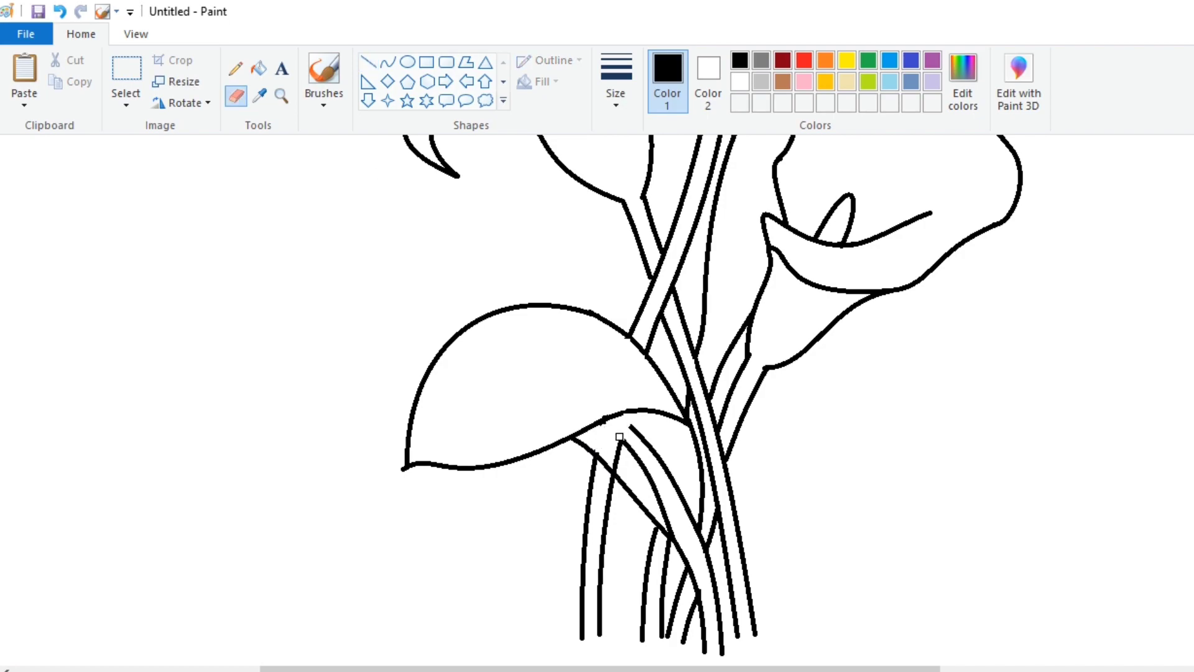
pyautogui.click(388, 62)
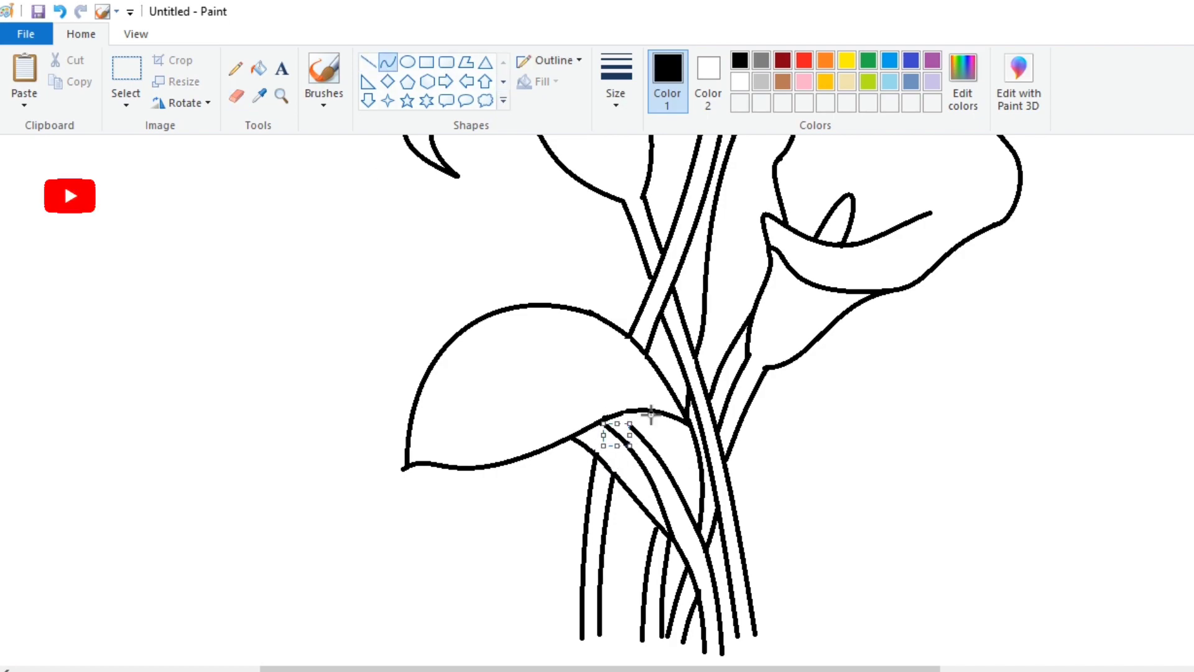
pyautogui.click(619, 428)
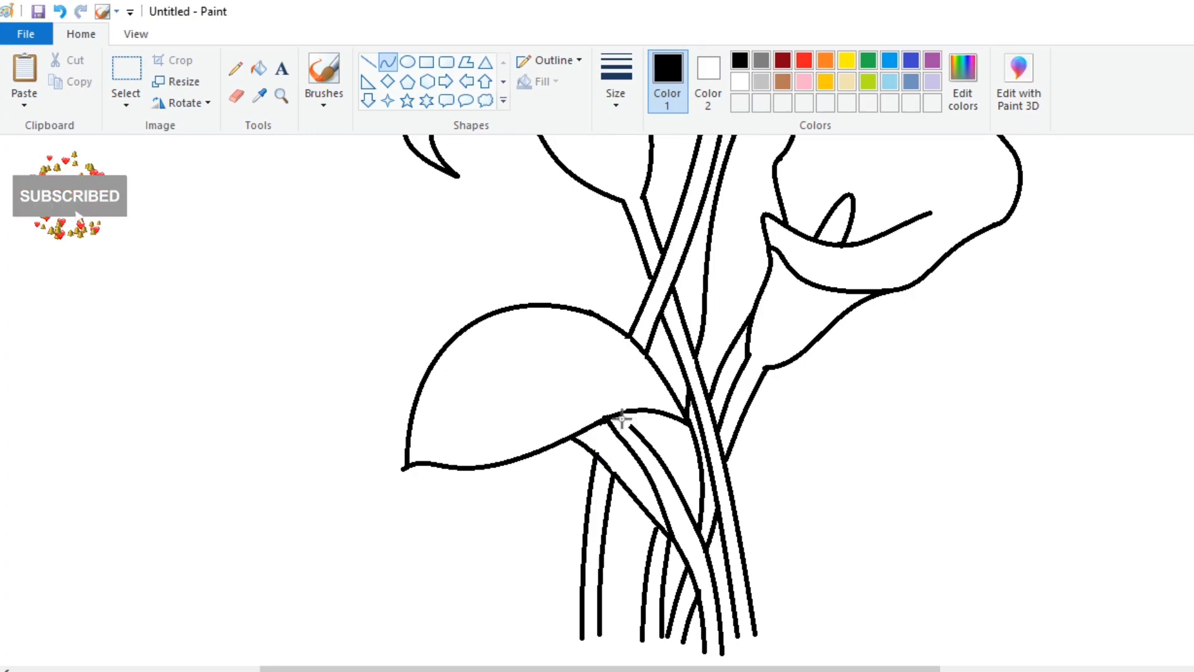
# - Close the open lower ends of all the stems with short lines
pyautogui.moveTo(582, 638); pyautogui.dragTo(754, 645)
pyautogui.click(136, 34)
pyautogui.click(65, 81)
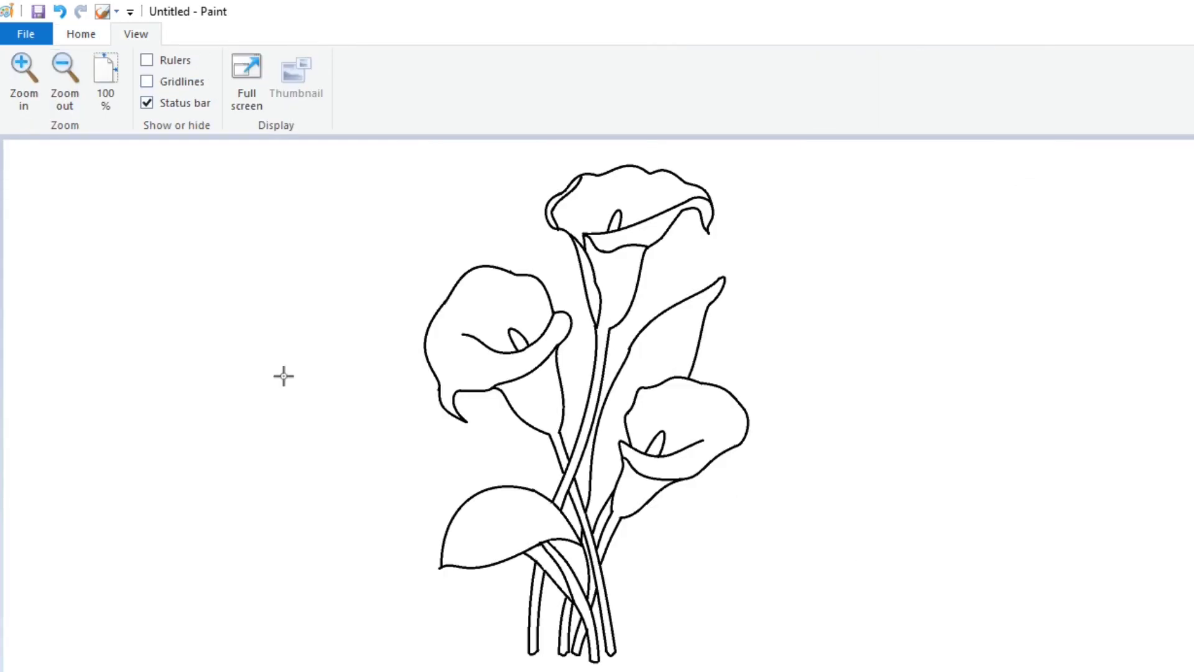
# - Choose a thinner line width and draw a curved midrib inside the broad lower leaf
pyautogui.click(81, 34)
pyautogui.click(616, 81)
pyautogui.click(632, 165)
pyautogui.moveTo(440, 566)
pyautogui.mouseDown()
pyautogui.moveTo(557, 510)
pyautogui.moveTo(464, 474)
pyautogui.mouseUp()
pyautogui.click(563, 491)
pyautogui.click(424, 470)
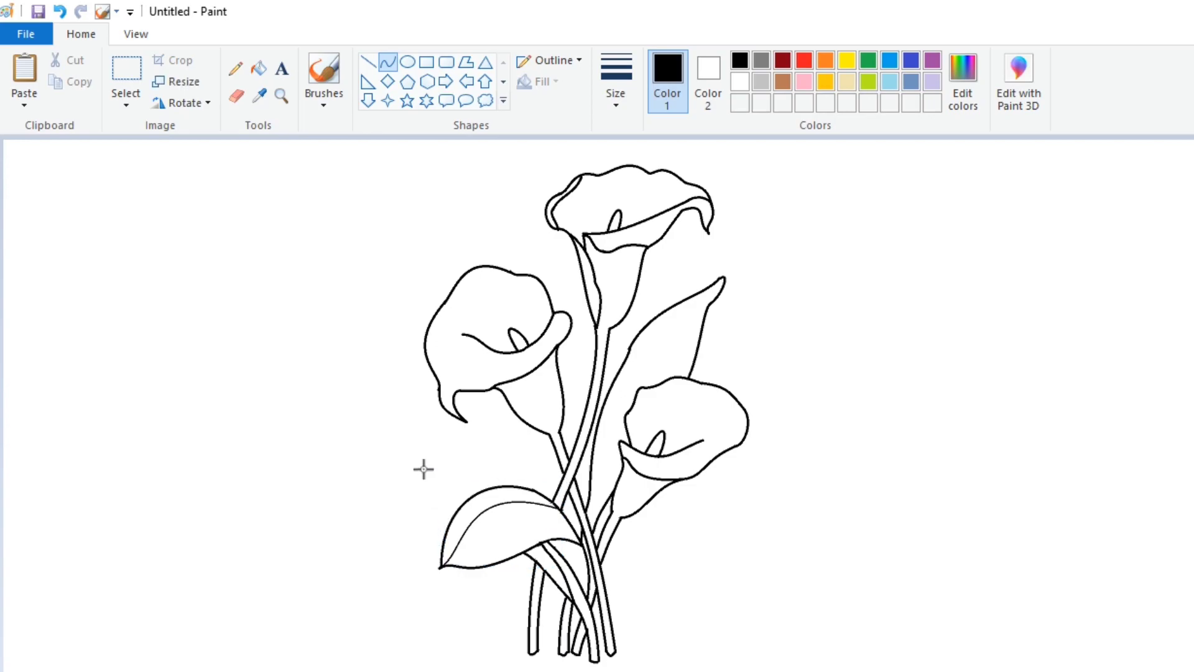
# - Draw a thin midrib through the tall pointed leaf, from its tip to its base, interrupted where the third lily overlaps it
pyautogui.click(136, 33)
pyautogui.click(24, 81)
pyautogui.hscroll(3, 778, 584)
pyautogui.scroll(3, 803, 608)
pyautogui.moveTo(859, 160); pyautogui.dragTo(705, 360)
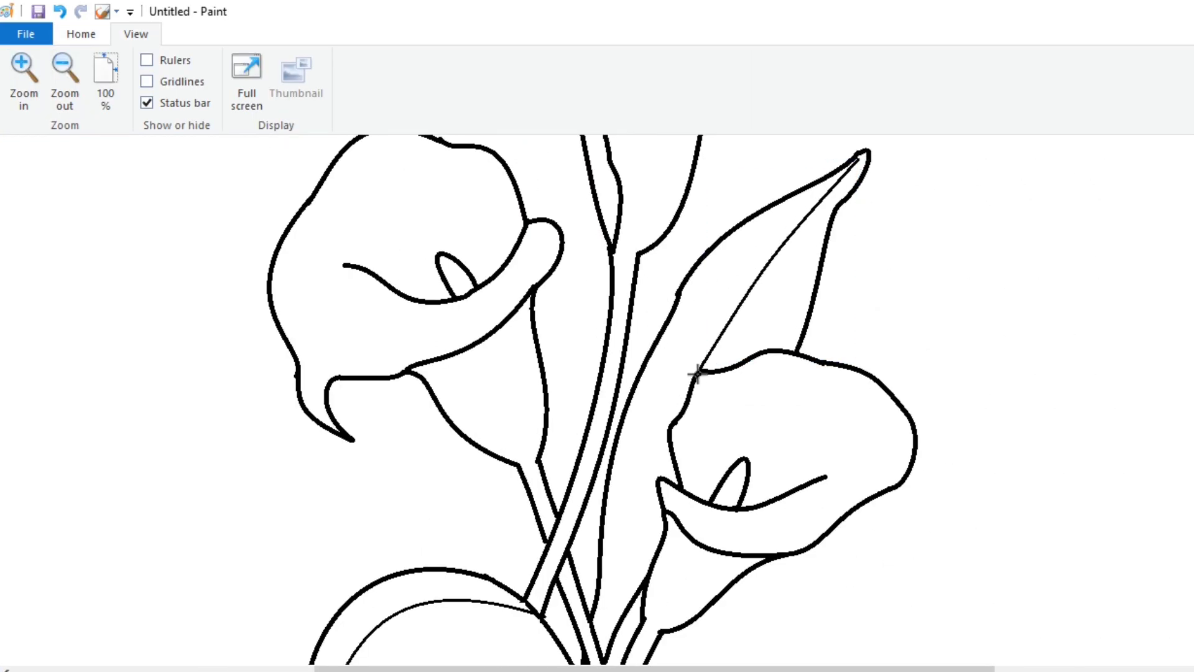
pyautogui.moveTo(667, 436); pyautogui.dragTo(620, 594)
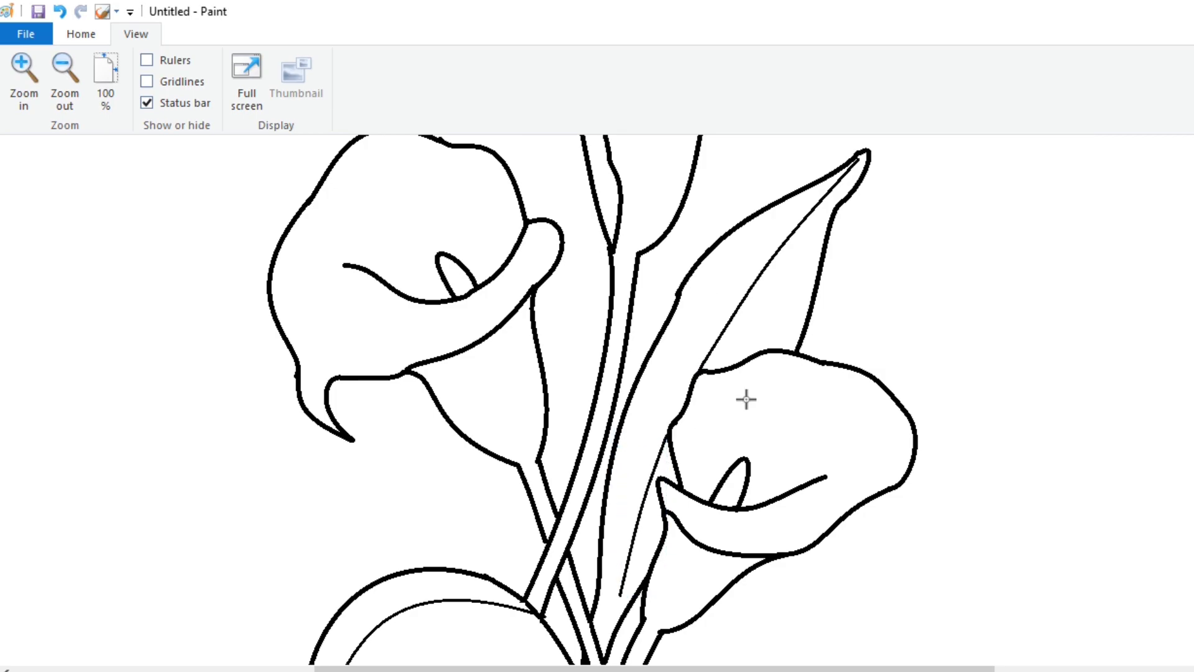
# - Add a thin inner fold along the third lily's right rim and trim the first lily's drooping petal tip with the eraser
pyautogui.moveTo(882, 484); pyautogui.dragTo(919, 449)
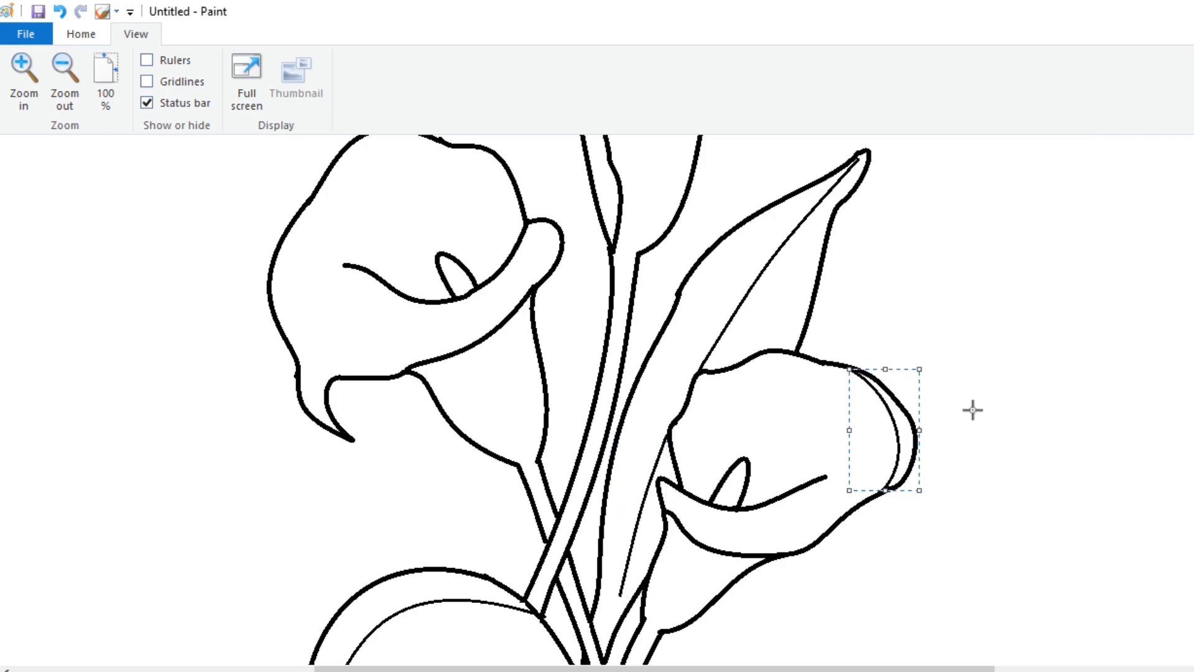
pyautogui.scroll(4, 621, 539)
pyautogui.hotkey('alt', 'h')
pyautogui.press('e')
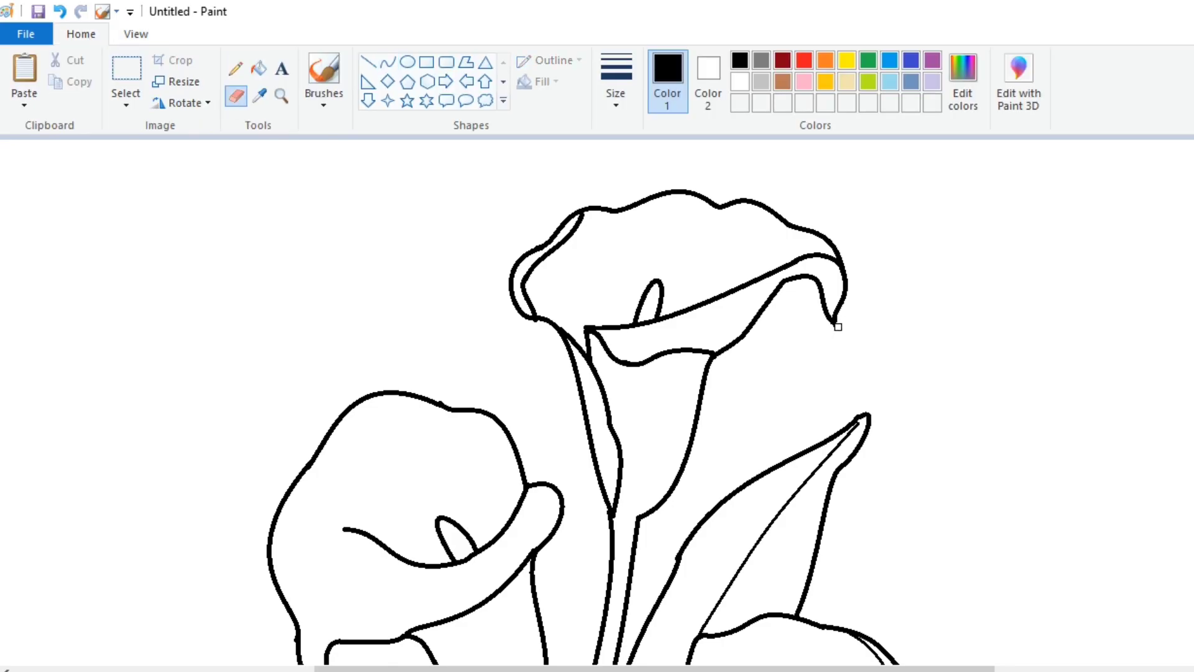
# - Switch to the Line tool and return to a view of the whole bouquet
pyautogui.scroll(-5, 760, 414)
pyautogui.hotkey('alt', 'h')
pyautogui.press('s')
pyautogui.press('h')
pyautogui.press('Return')
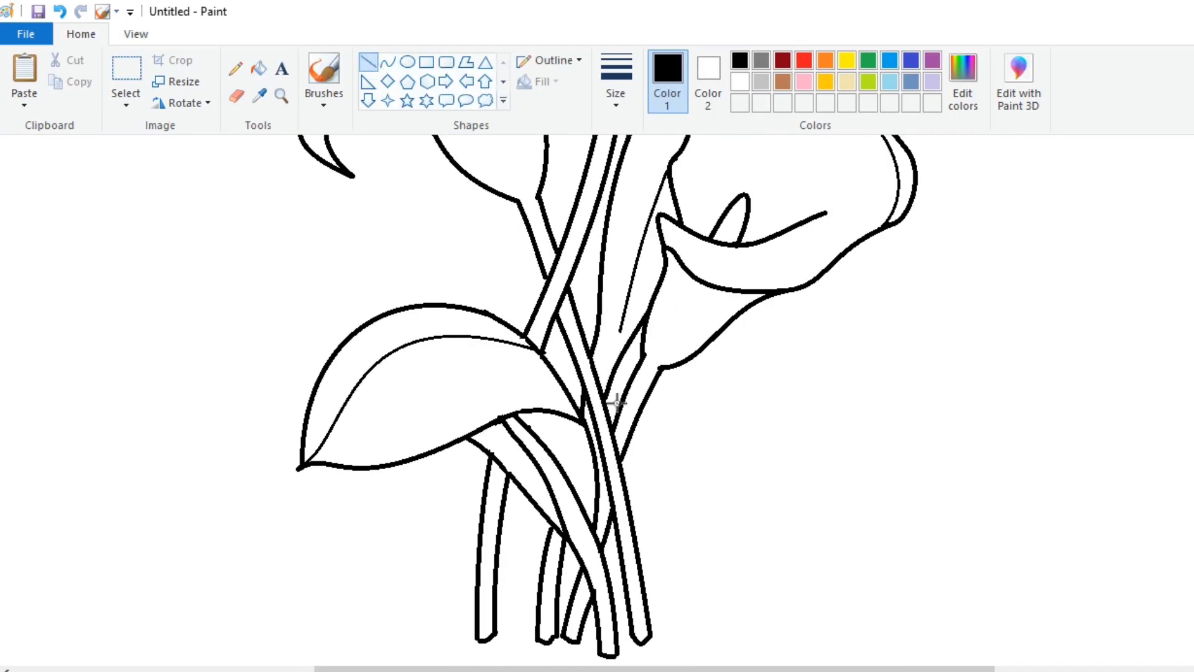
pyautogui.hotkey('alt', 'v')
pyautogui.press('m')
pyautogui.click(76, 38)
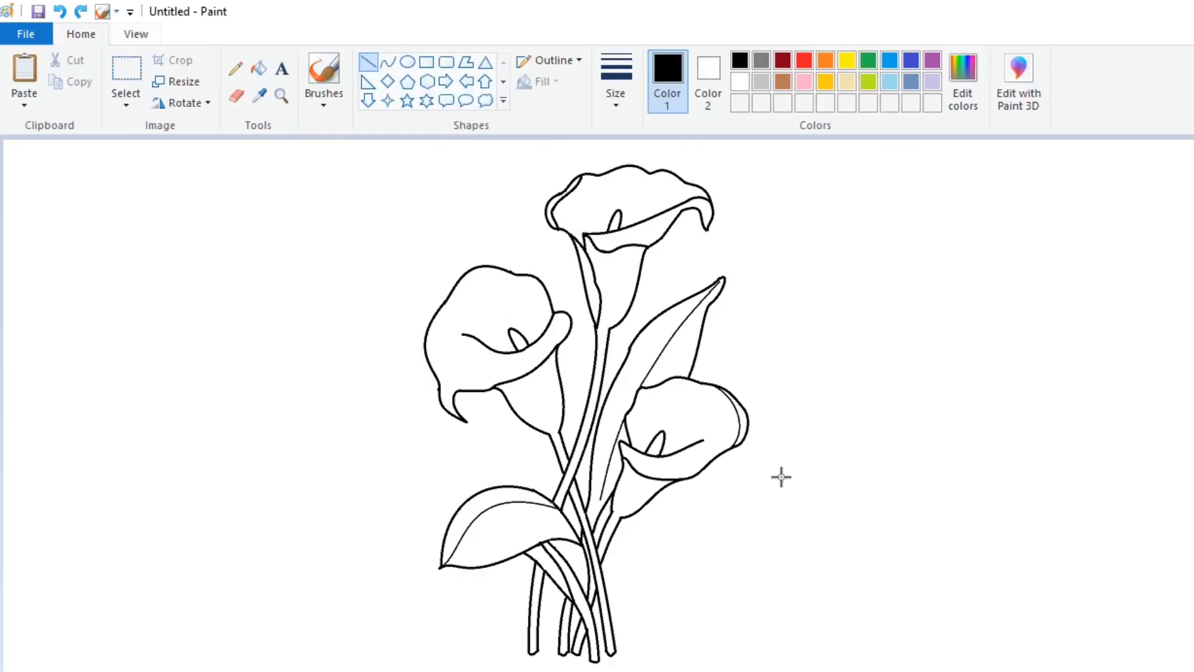